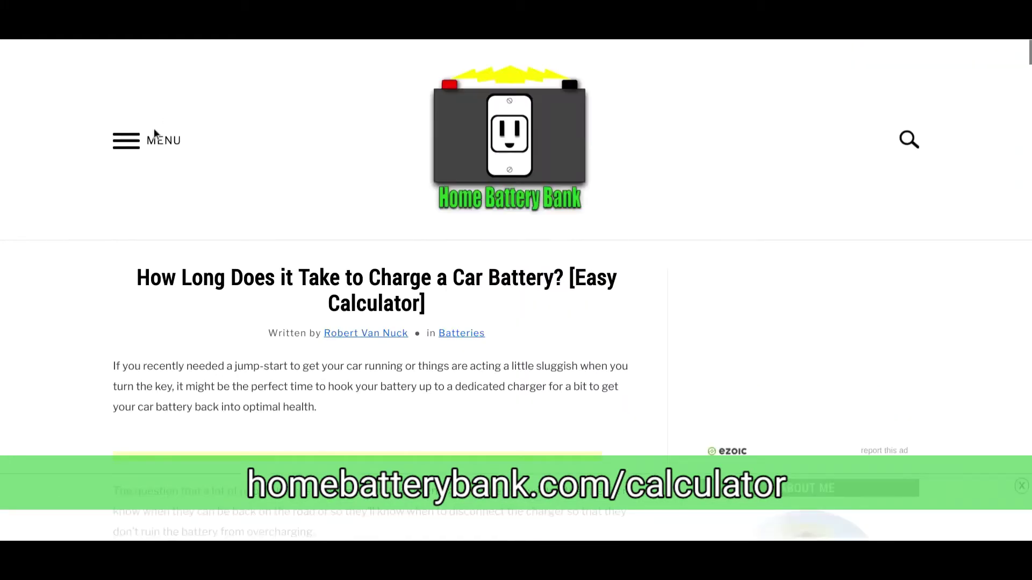
# Scroll down the article to the Cold Cranking Amps to Amp Hours calculator showing 550 CCA
pyautogui.scroll(-3, 108, 327)
pyautogui.scroll(-3, 111, 301)
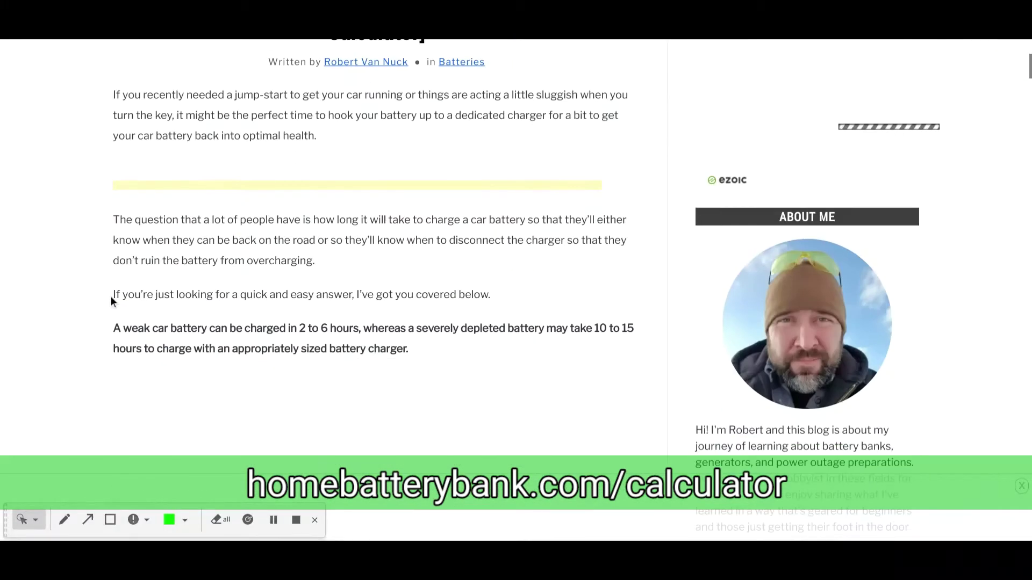
pyautogui.scroll(-15, 184, 264)
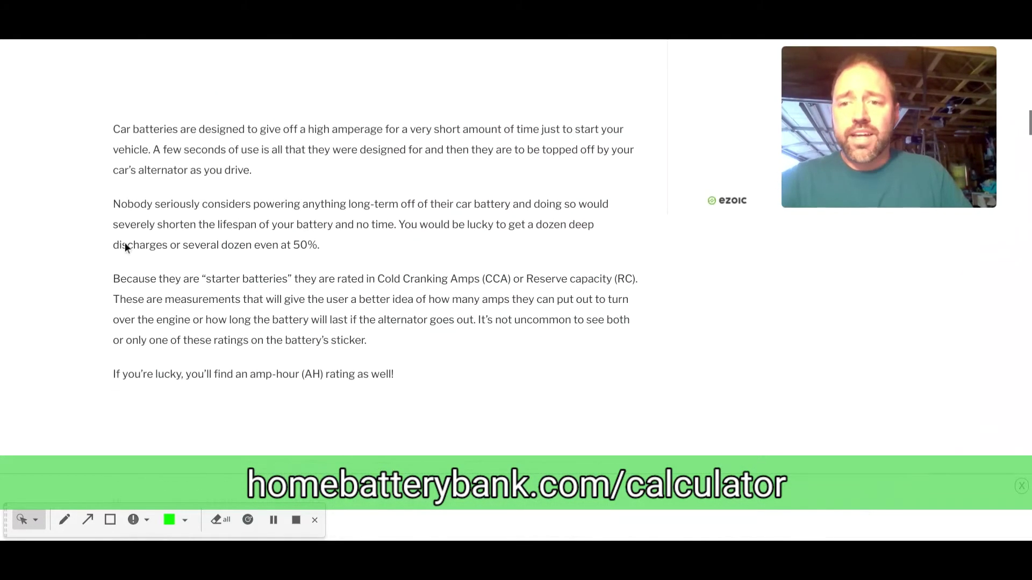
pyautogui.scroll(-20, 185, 251)
pyautogui.scroll(-1, 120, 243)
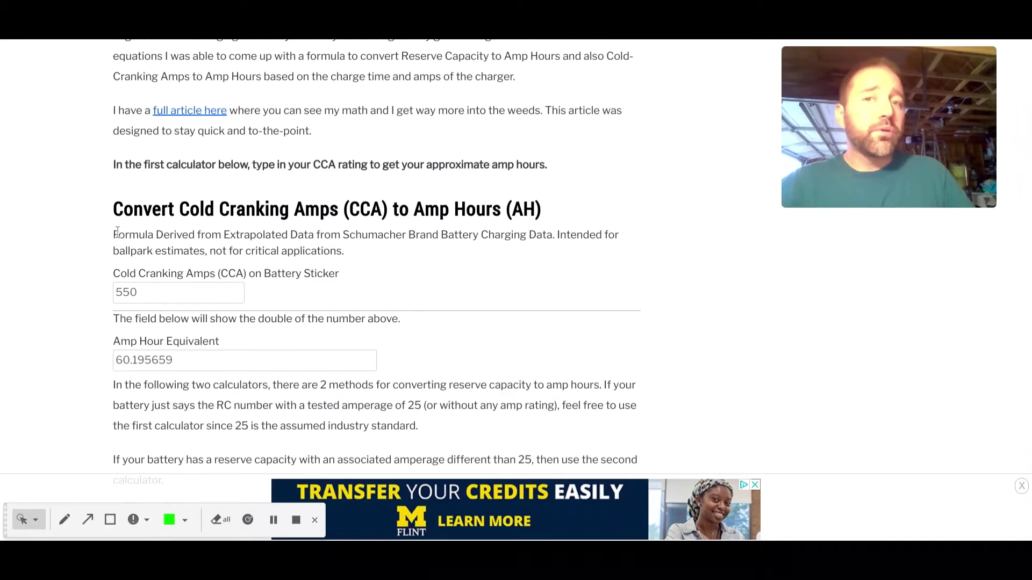
pyautogui.scroll(-2, 118, 234)
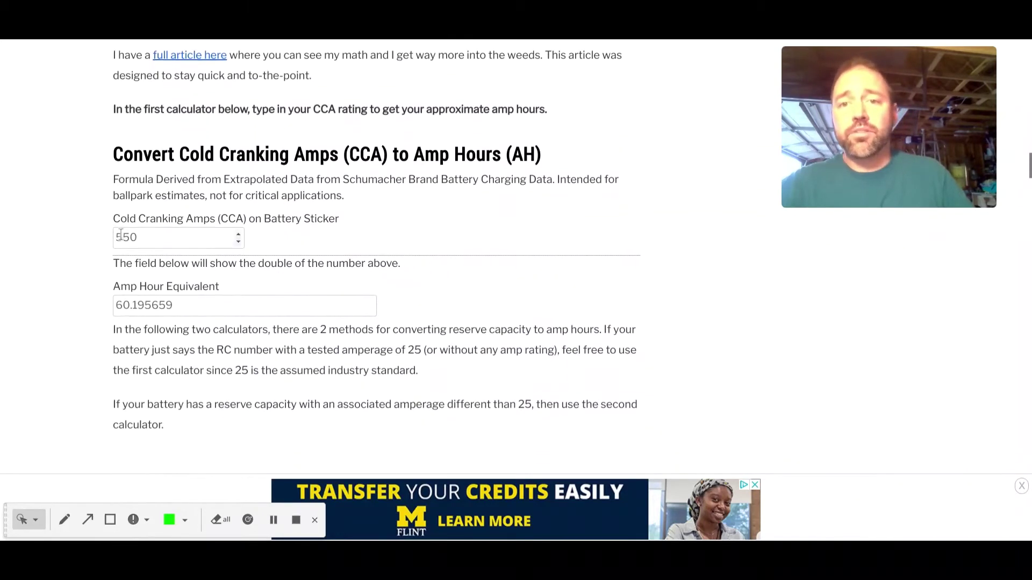
pyautogui.scroll(-1, 120, 235)
# Replace 550 with 615 CCA and copy the resulting 66.00586626 amp hour equivalent
pyautogui.doubleClick(142, 205)
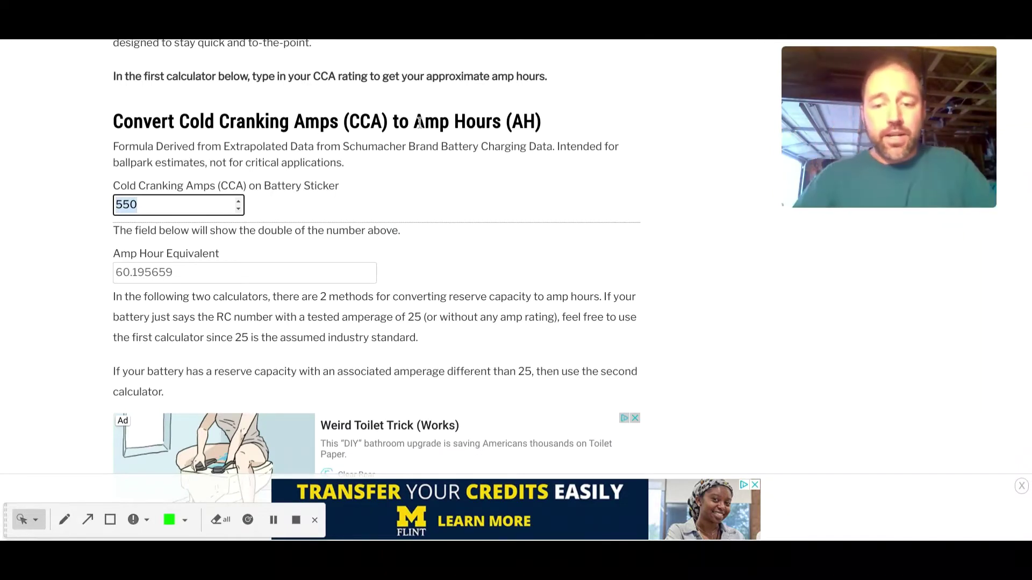
pyautogui.write('615')
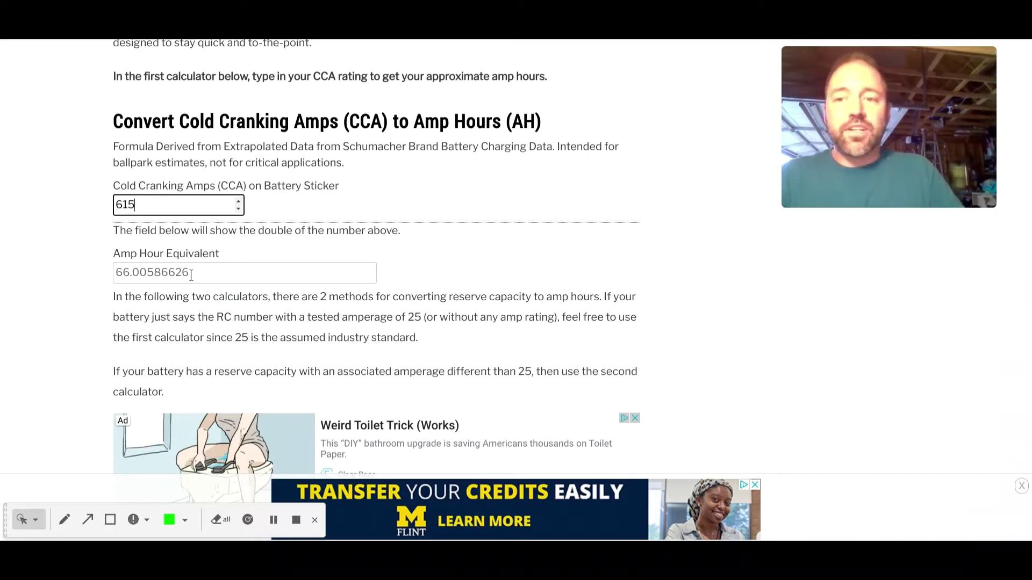
pyautogui.moveTo(191, 275); pyautogui.dragTo(124, 267)
pyautogui.hotkey('ctrl', 'c')
# Enter 66.00586626 Ah, 11.23 V and 7.5 charging amps, giving about 10.18 hours to charge
pyautogui.scroll(-20, 72, 279)
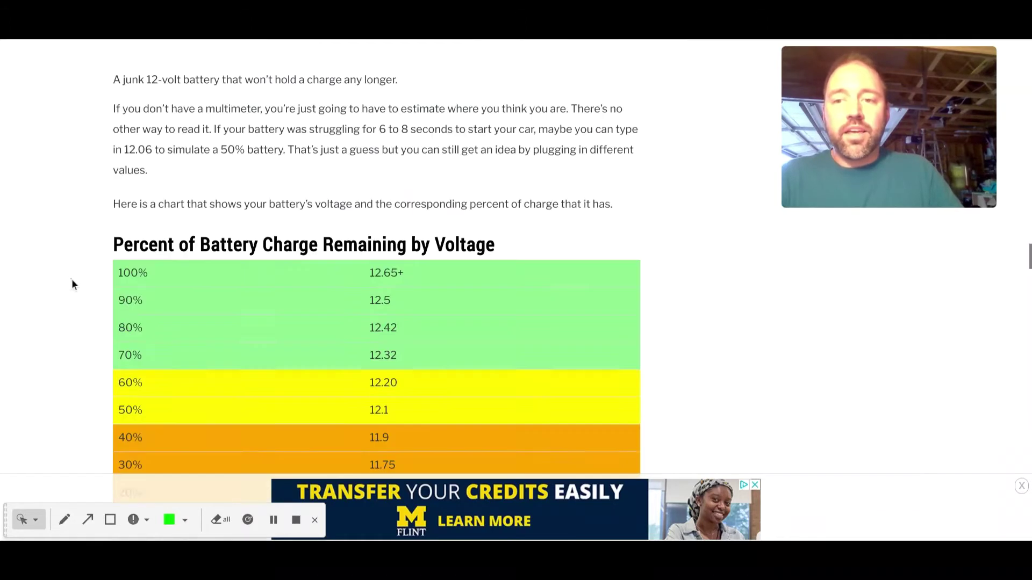
pyautogui.scroll(-10, 73, 275)
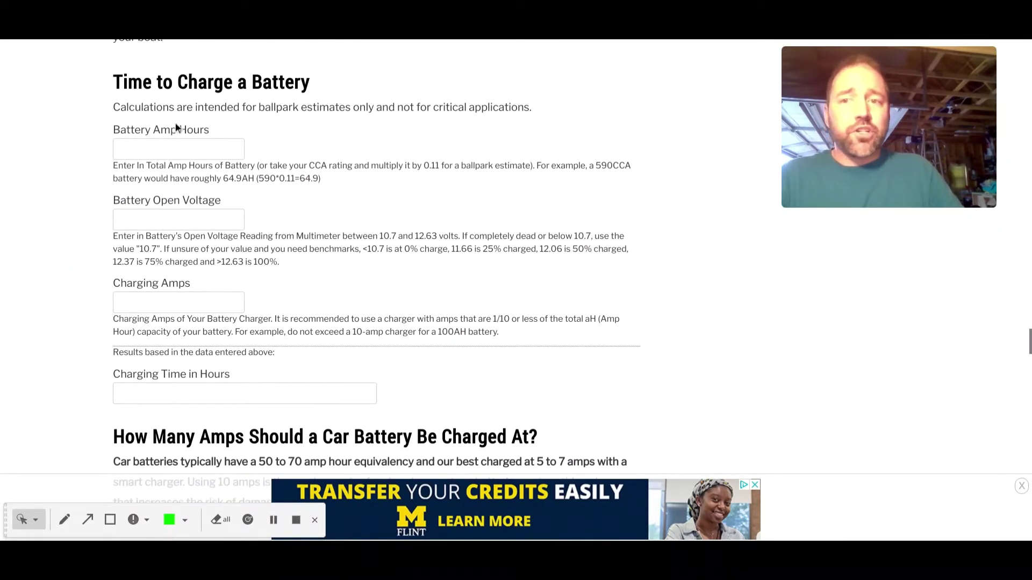
pyautogui.click(143, 145)
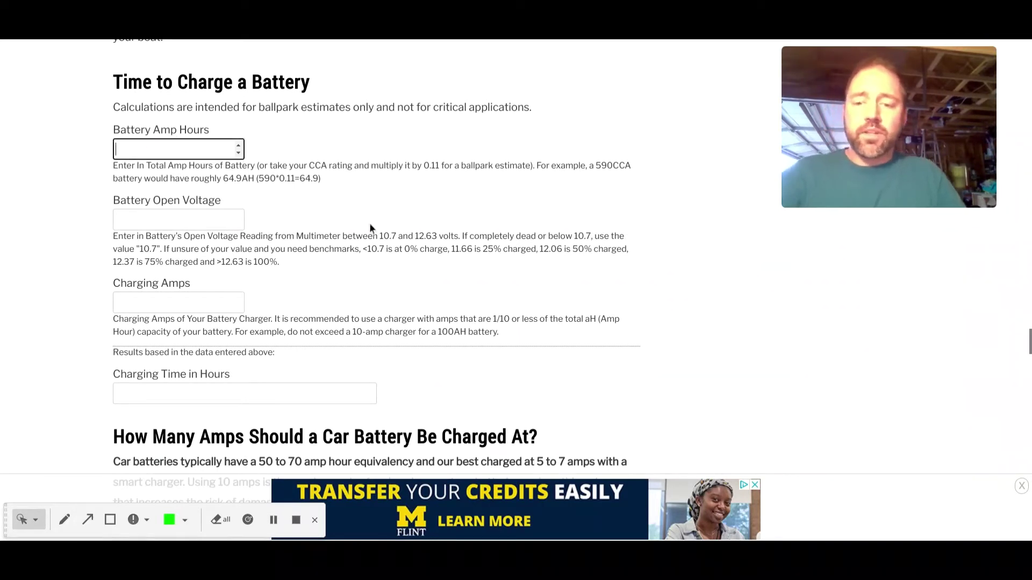
pyautogui.hotkey('ctrl', 'v')
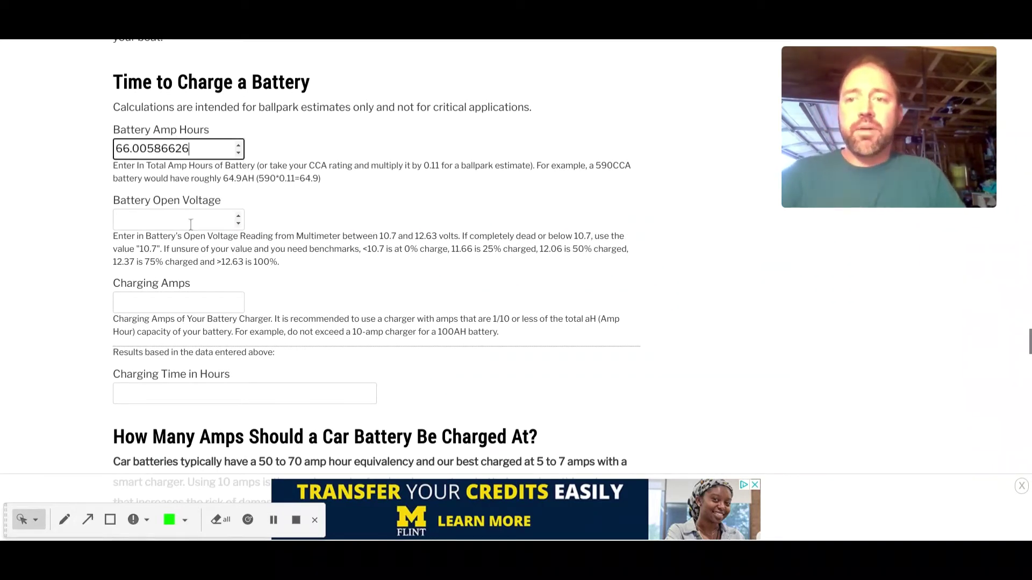
pyautogui.click(151, 219)
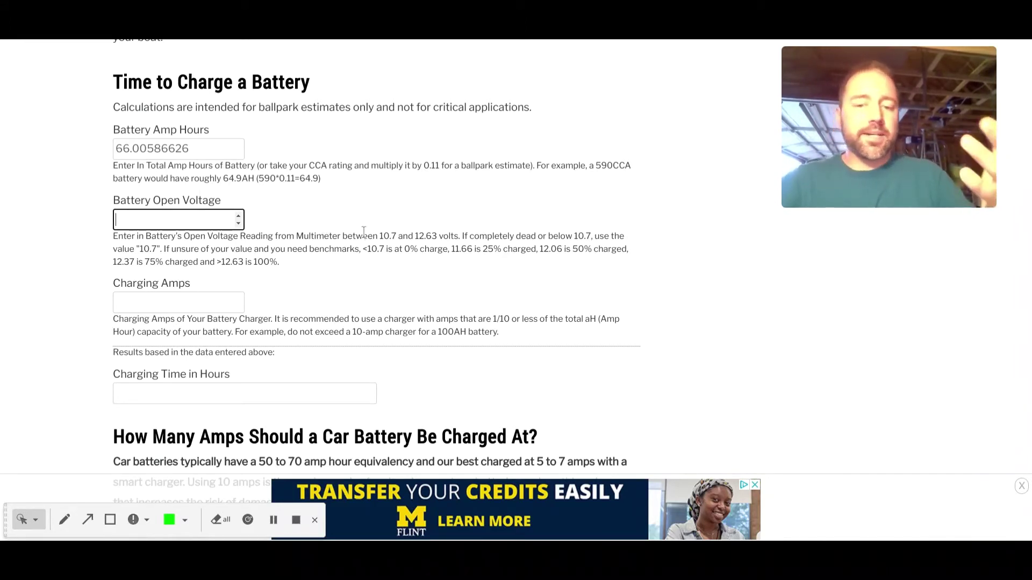
pyautogui.write('11.23')
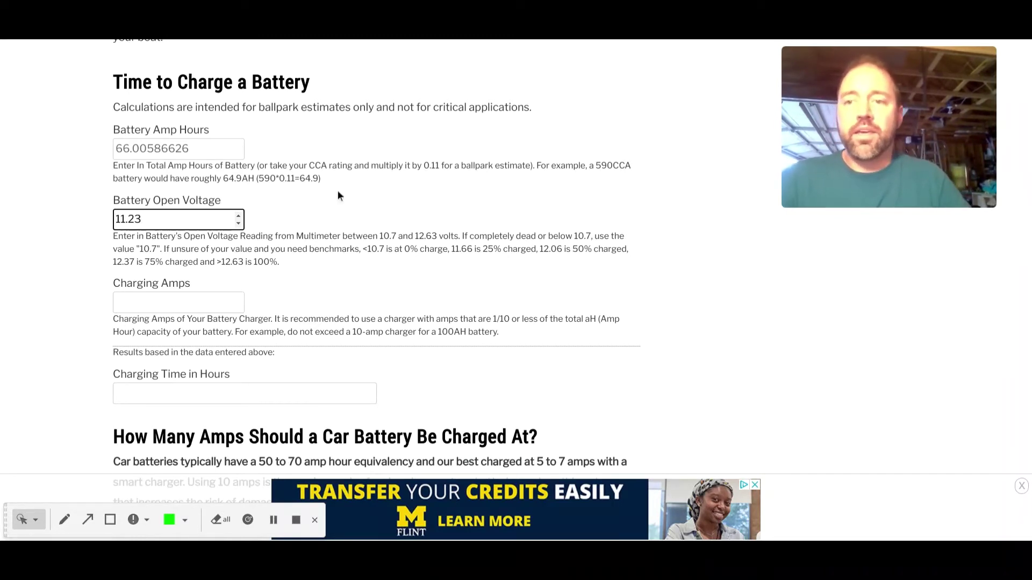
pyautogui.click(140, 305)
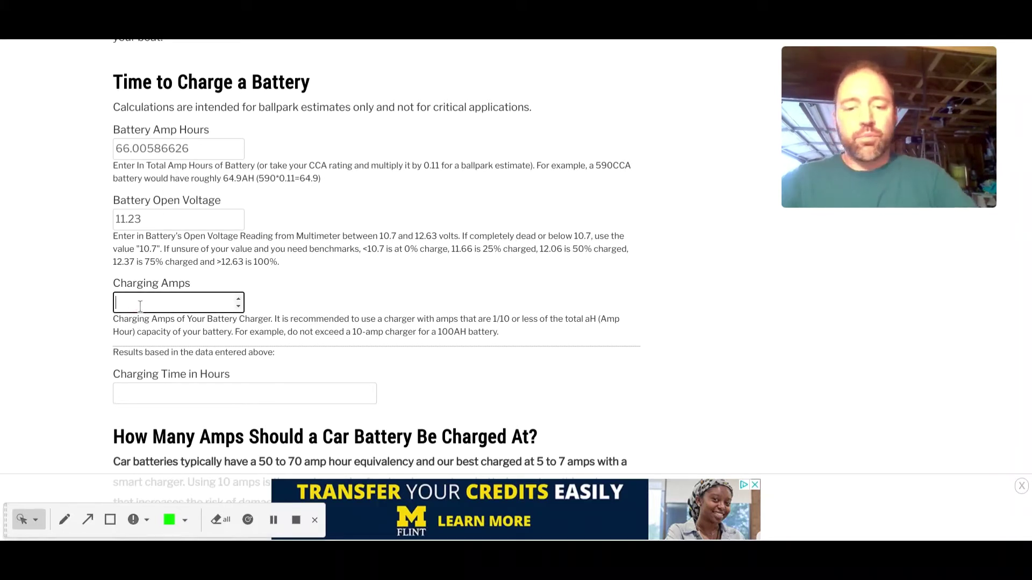
pyautogui.write('7.5')
pyautogui.click(232, 397)
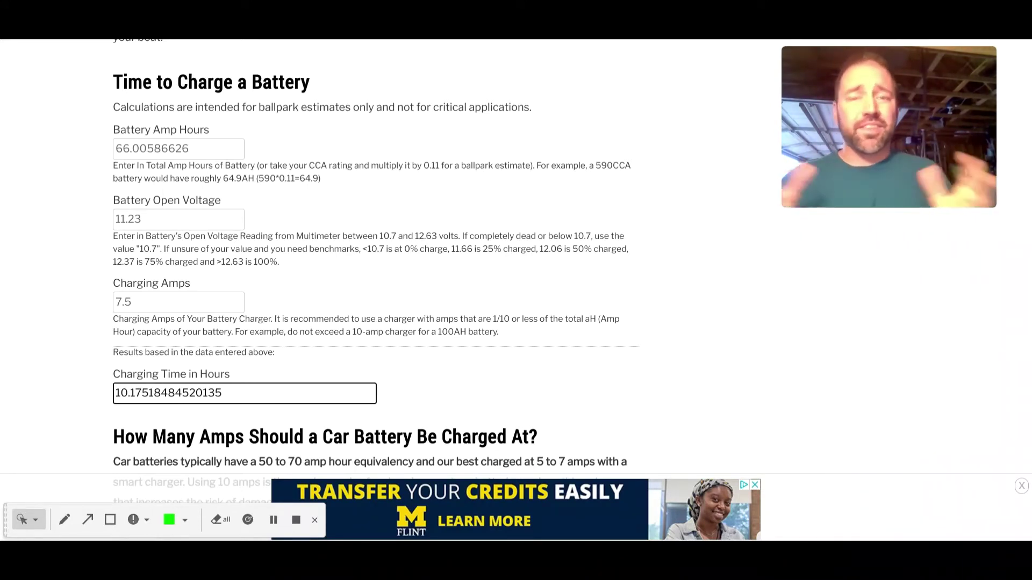
# Change the Reserve Capacity minutes from 85 to 185, giving 108.5465136775 amp hours
pyautogui.scroll(1, 145, 296)
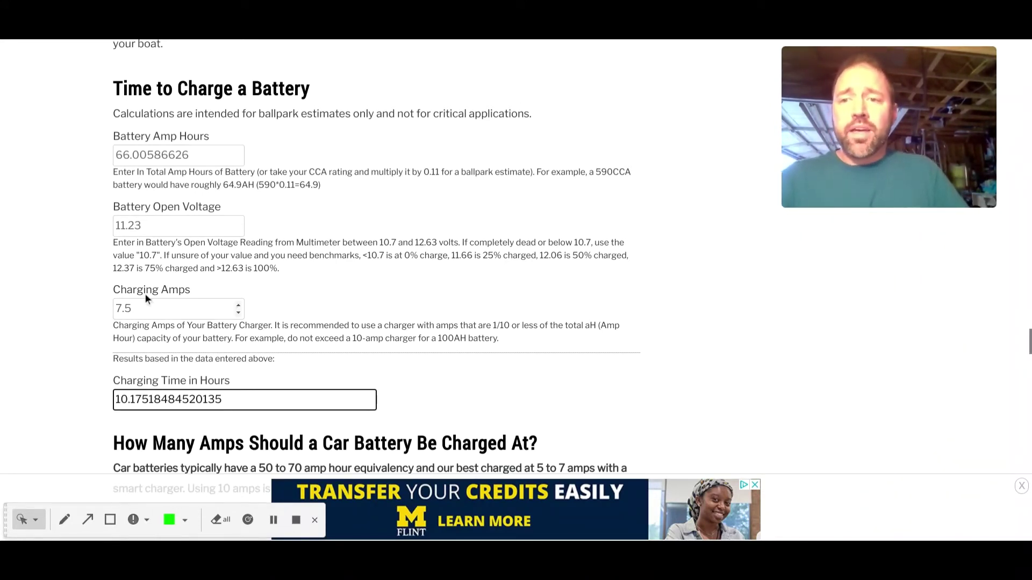
pyautogui.scroll(4, 146, 296)
pyautogui.scroll(-10, 140, 298)
pyautogui.scroll(16, 132, 299)
pyautogui.scroll(5, 133, 300)
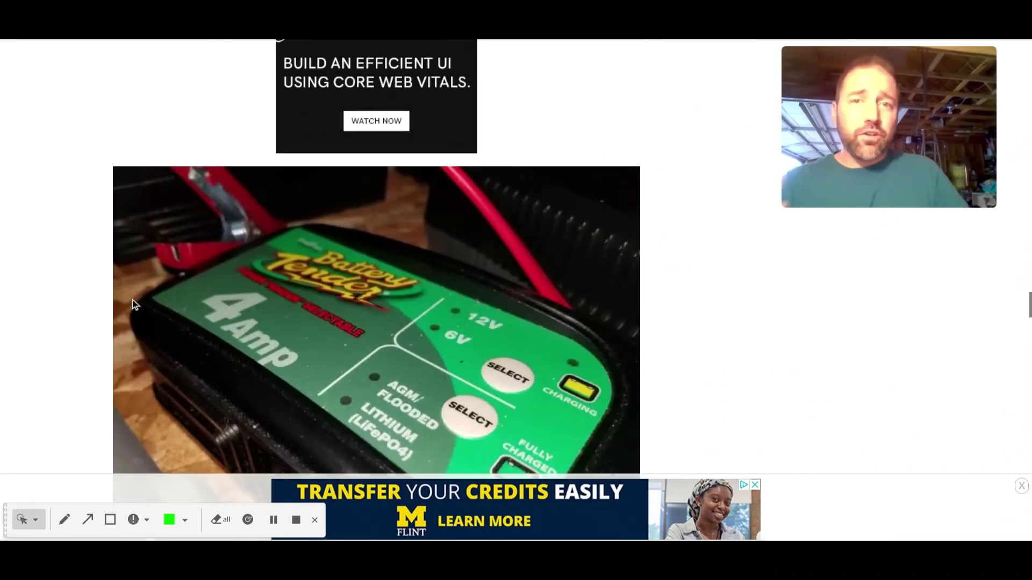
pyautogui.scroll(12, 132, 299)
pyautogui.scroll(20, 132, 305)
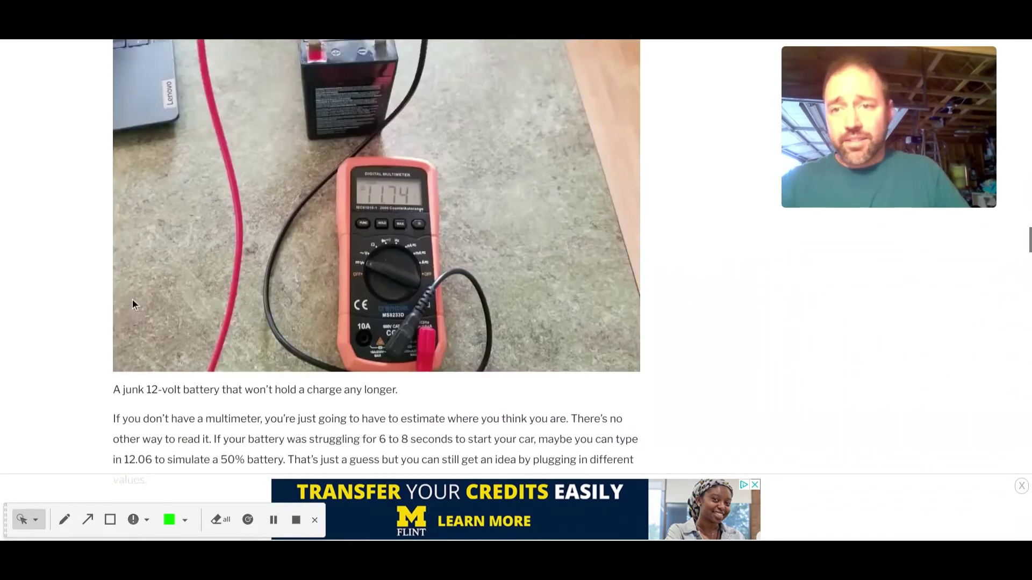
pyautogui.scroll(-2, 132, 298)
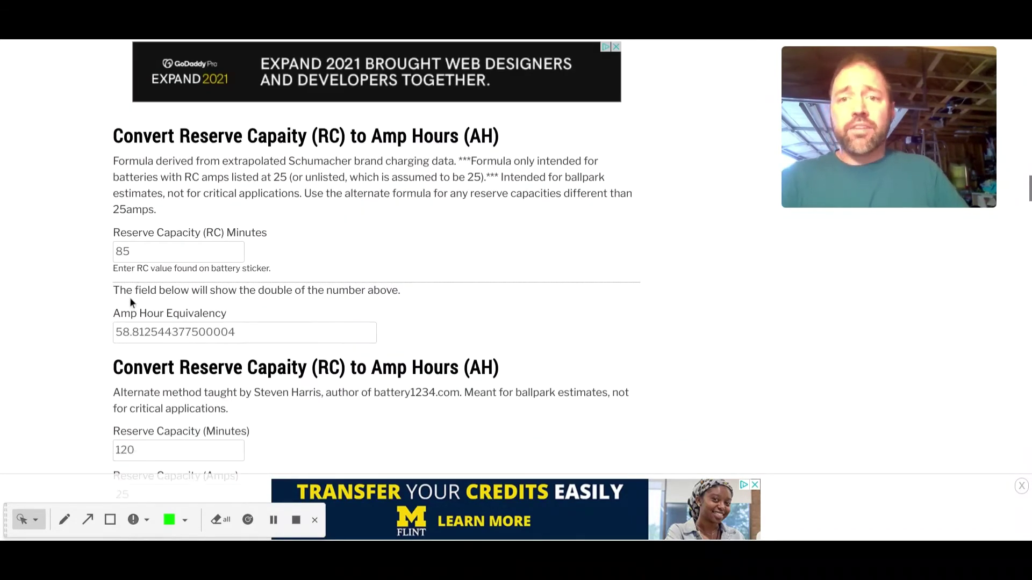
pyautogui.scroll(-1, 128, 282)
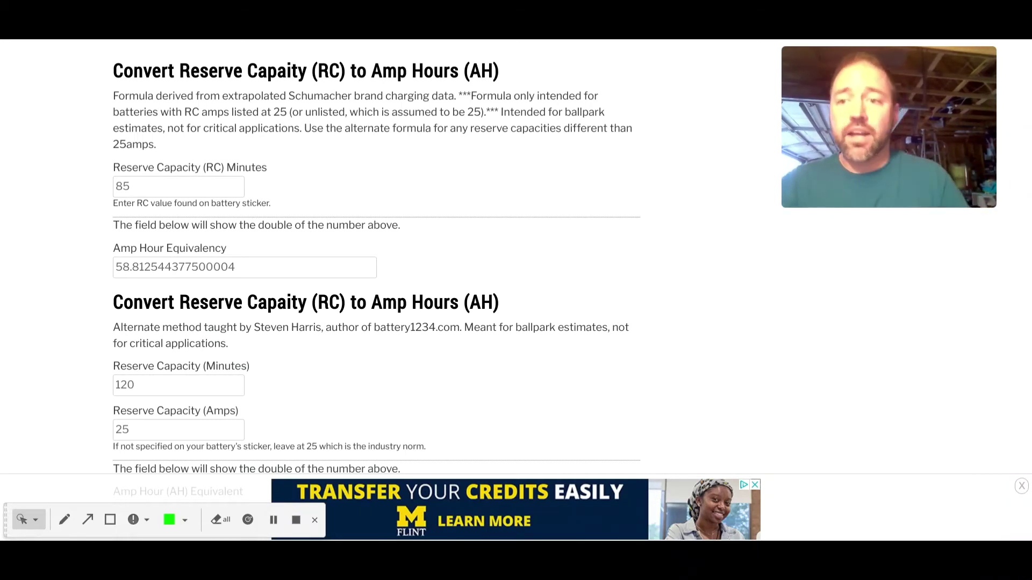
pyautogui.doubleClick(164, 186)
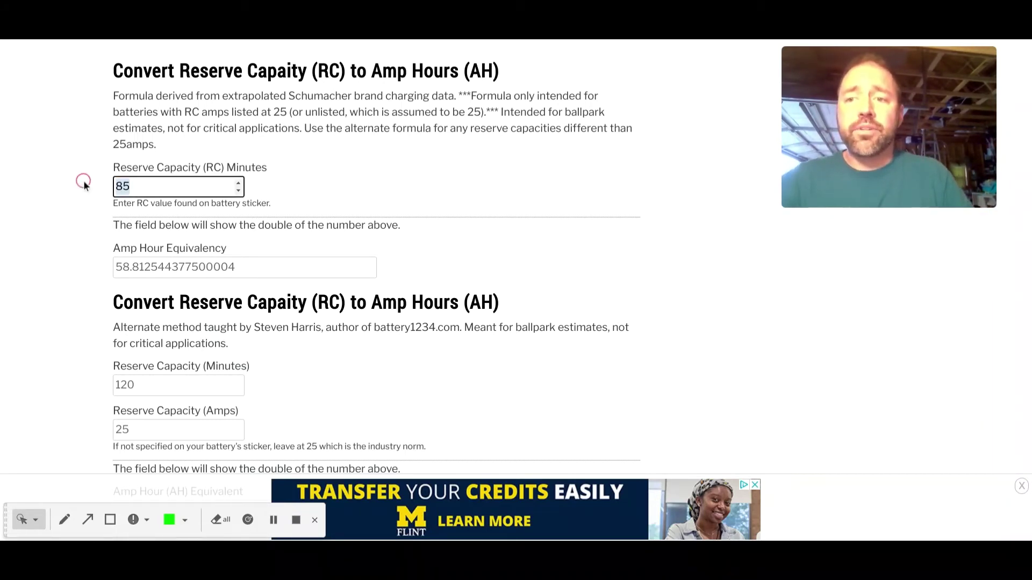
pyautogui.write('185')
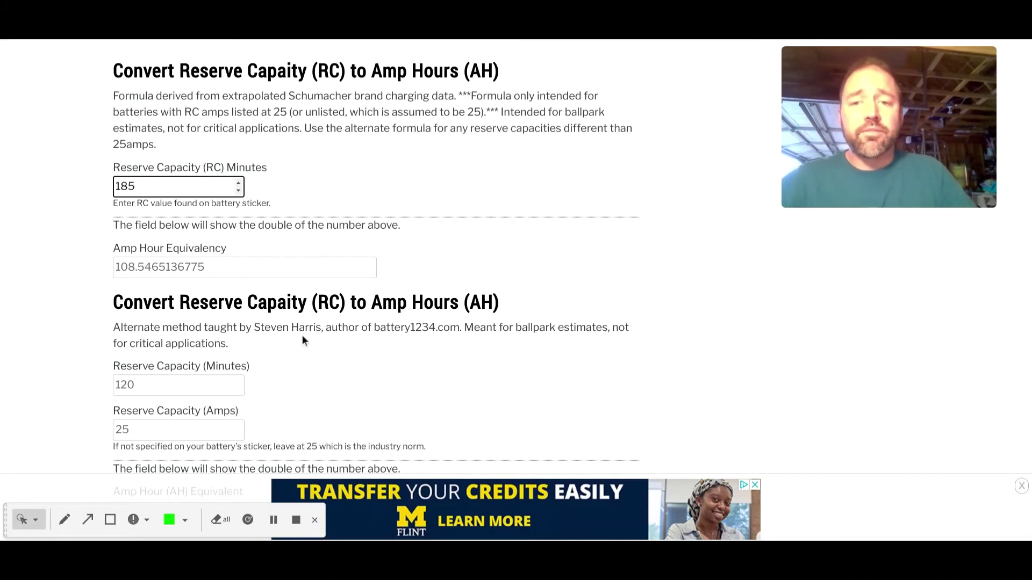
# Set the alternate calculator's amps to 22 for 120 minutes (44 Ah), then return to the 615 CCA calculator
pyautogui.scroll(-1, 329, 312)
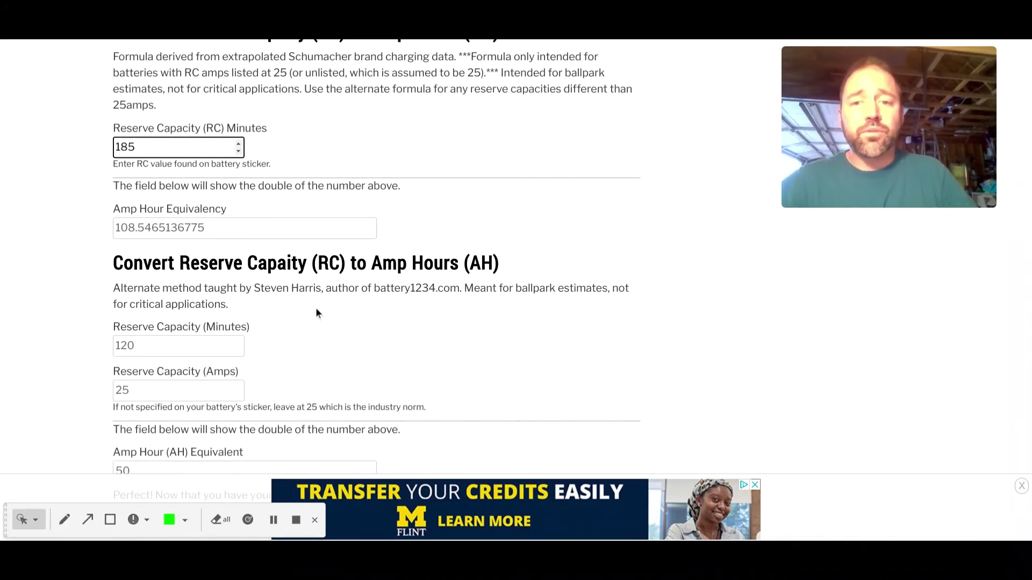
pyautogui.scroll(-1, 159, 307)
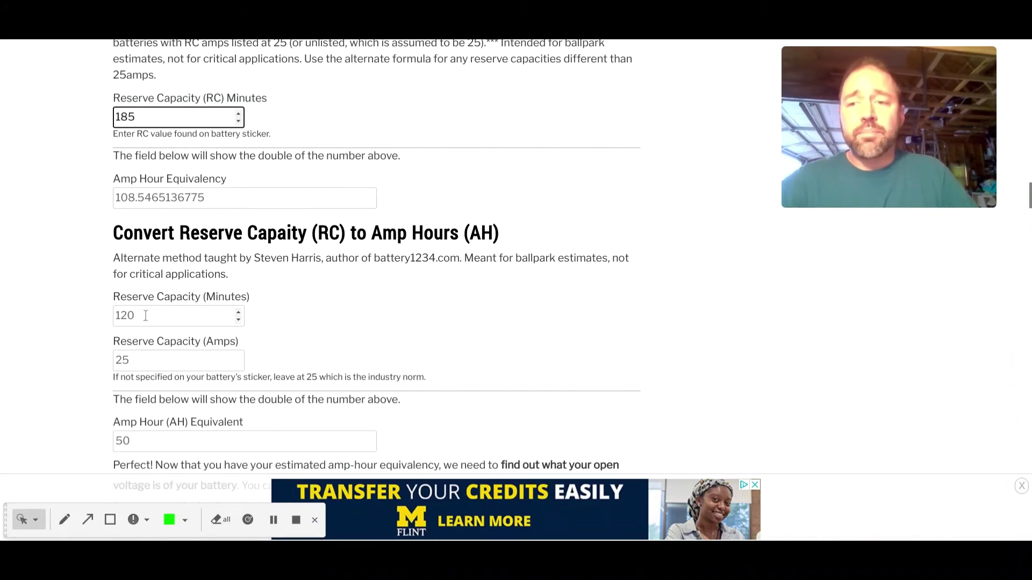
pyautogui.moveTo(146, 316); pyautogui.dragTo(114, 315)
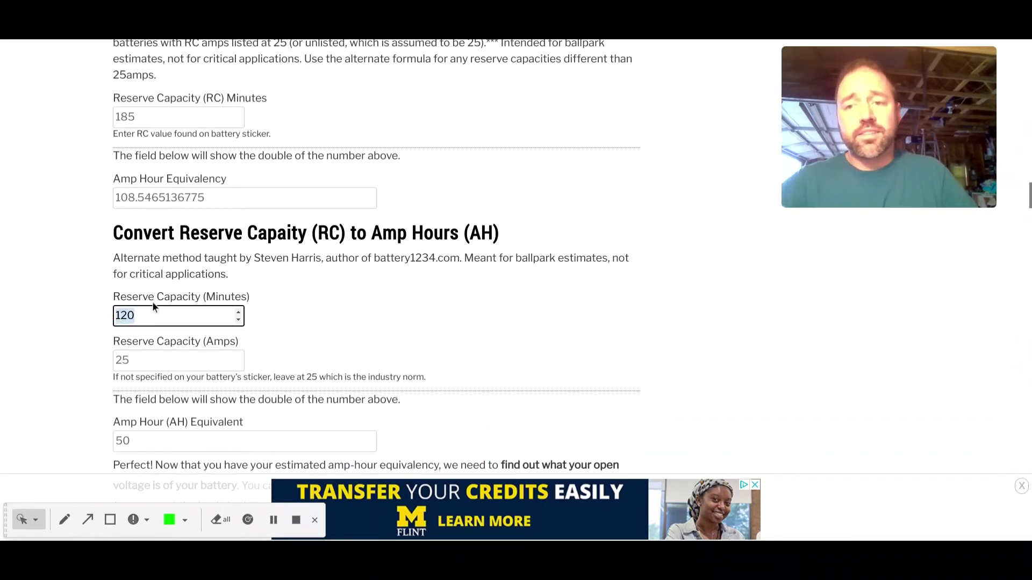
pyautogui.moveTo(137, 361); pyautogui.dragTo(102, 363)
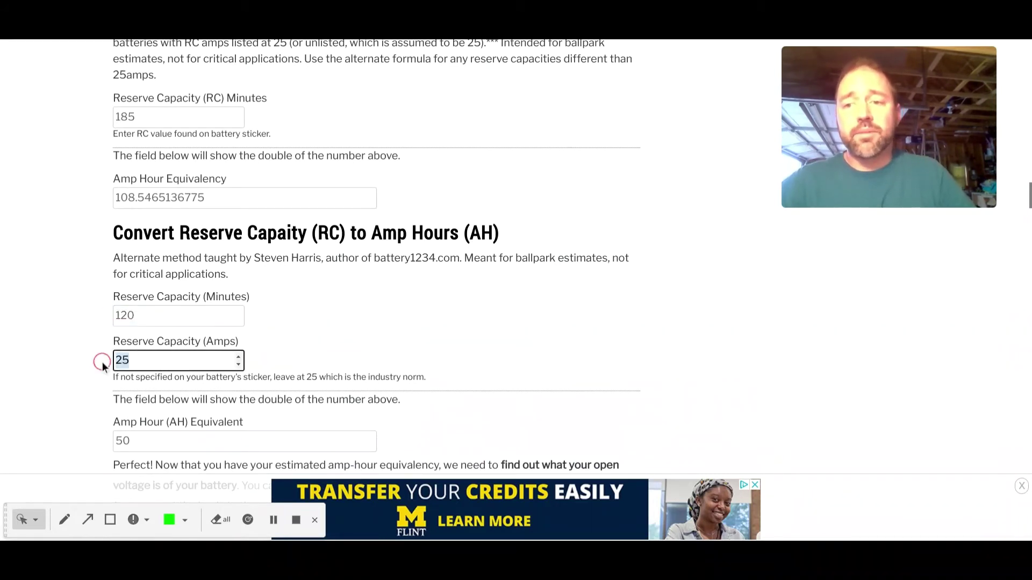
pyautogui.write('22')
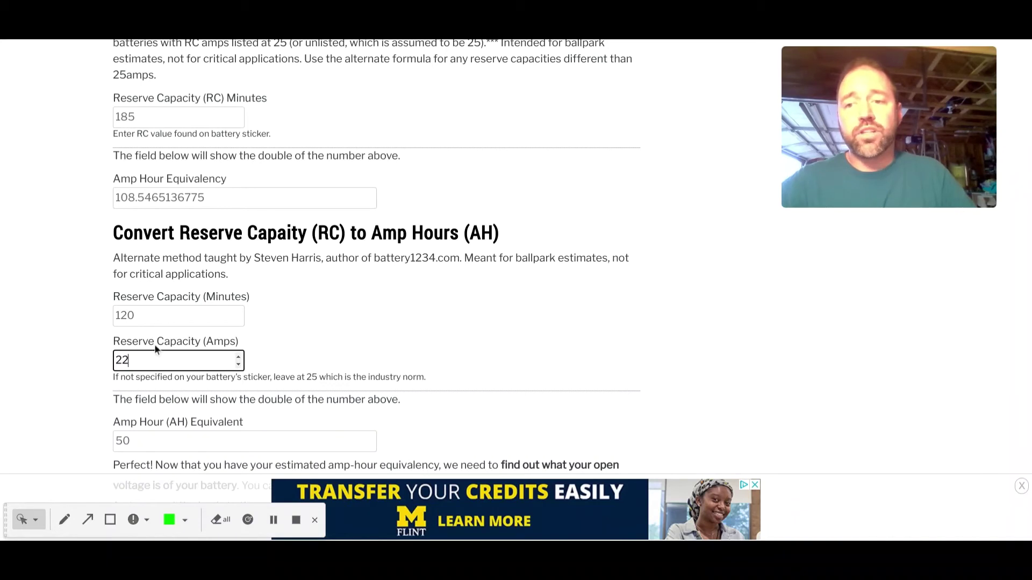
pyautogui.scroll(-1, 87, 323)
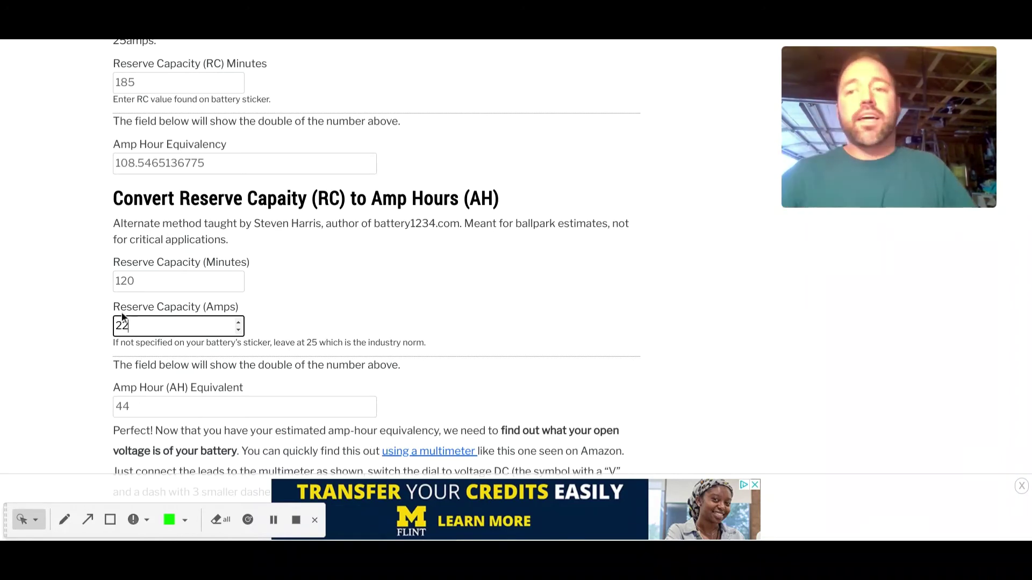
pyautogui.scroll(5, 61, 269)
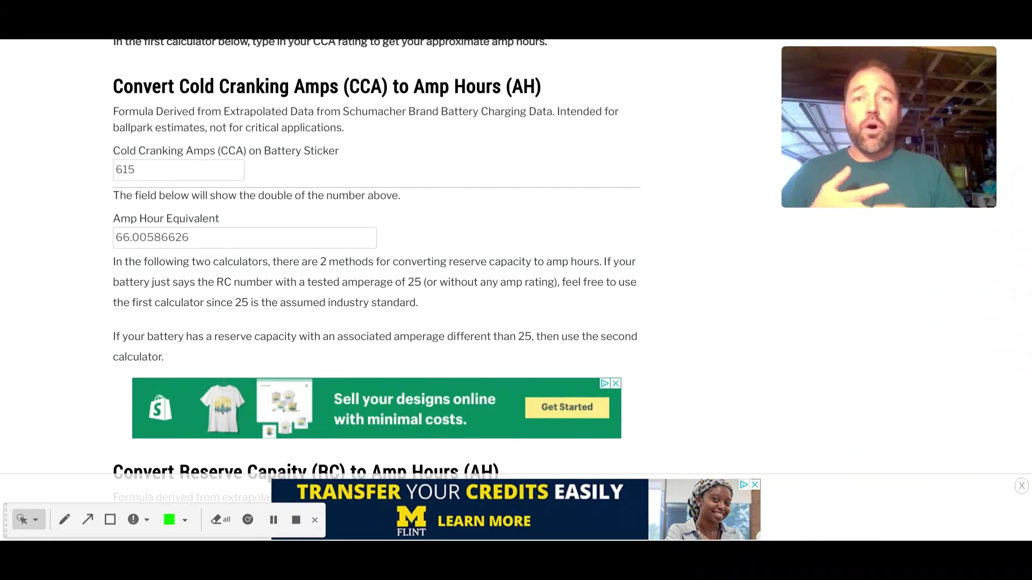
pyautogui.scroll(-10, 60, 271)
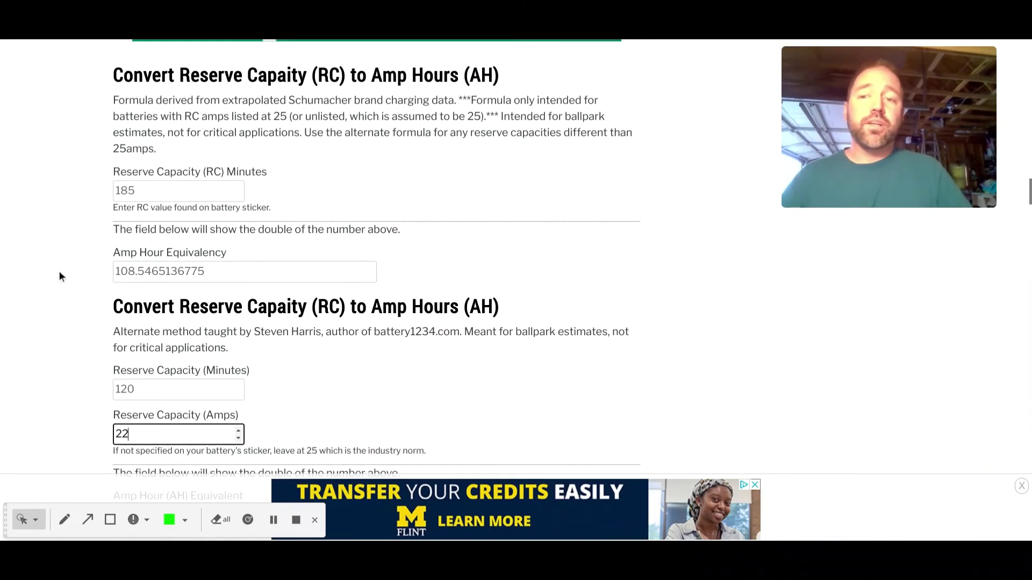
pyautogui.scroll(4, 60, 273)
pyautogui.scroll(-15, 61, 274)
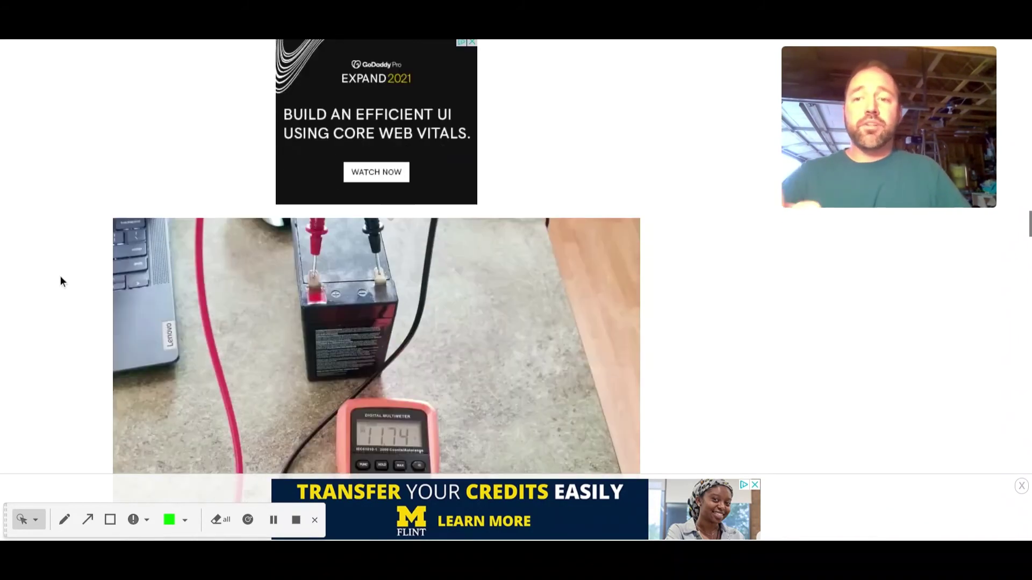
pyautogui.scroll(-10, 59, 277)
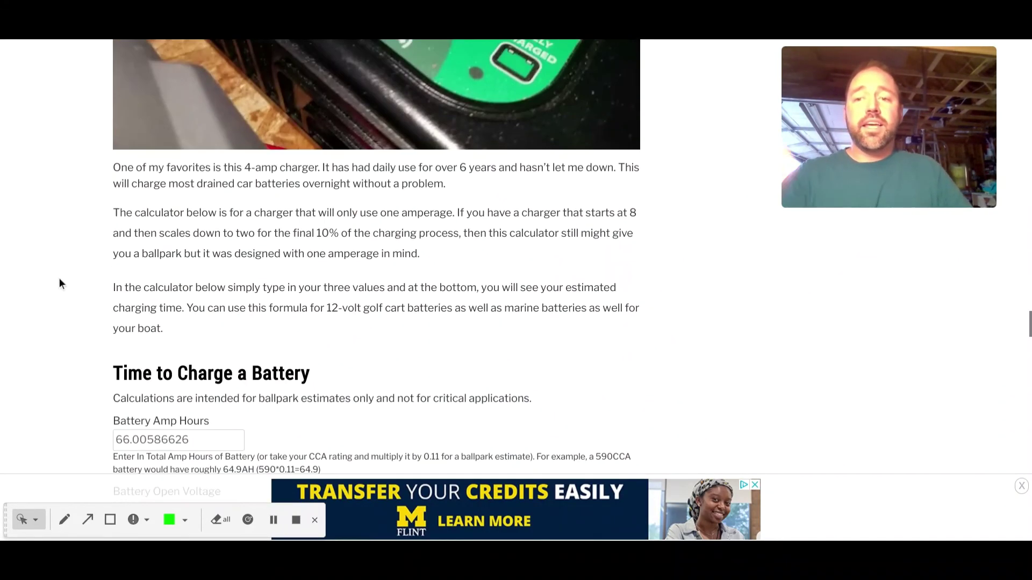
pyautogui.scroll(6, 42, 279)
pyautogui.scroll(10, 43, 285)
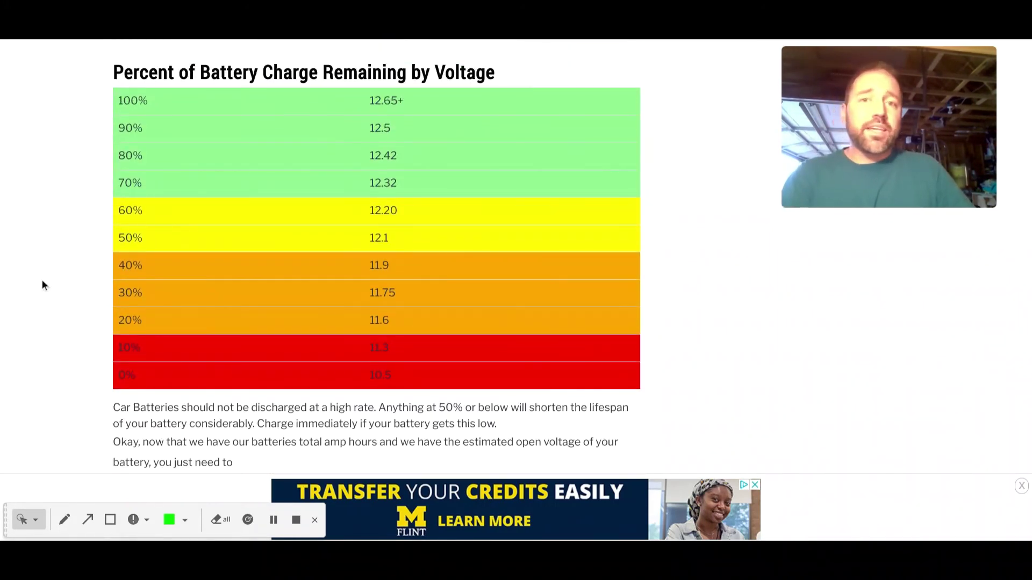
pyautogui.scroll(1, 42, 281)
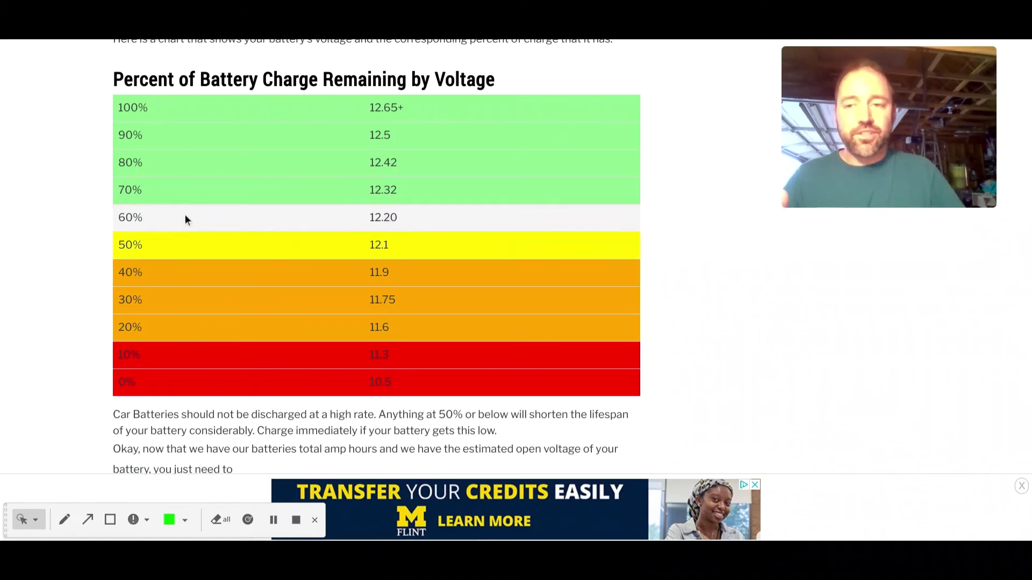
pyautogui.scroll(-10, 32, 204)
pyautogui.scroll(-12, 31, 210)
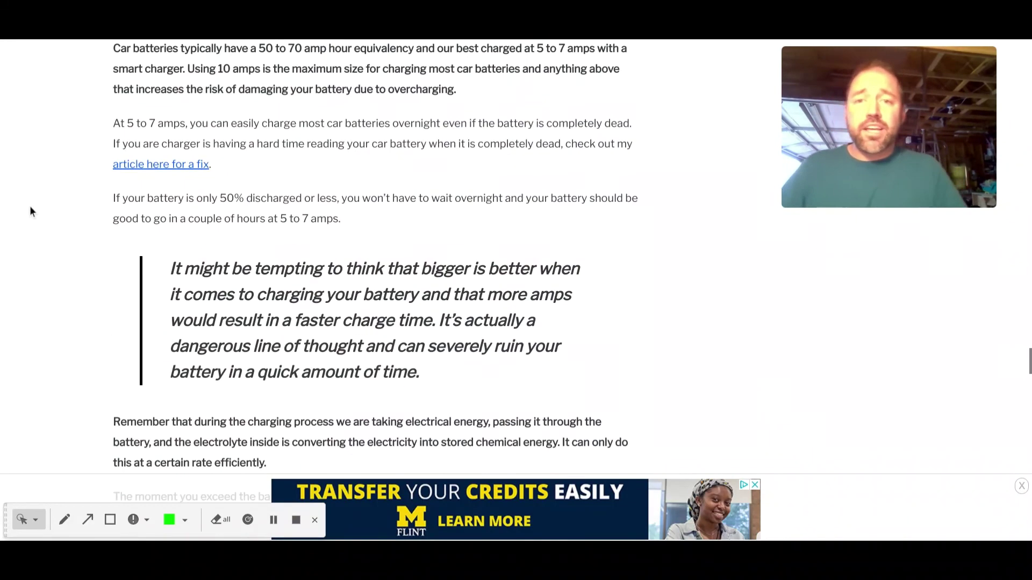
pyautogui.scroll(-5, 32, 215)
pyautogui.scroll(-6, 32, 213)
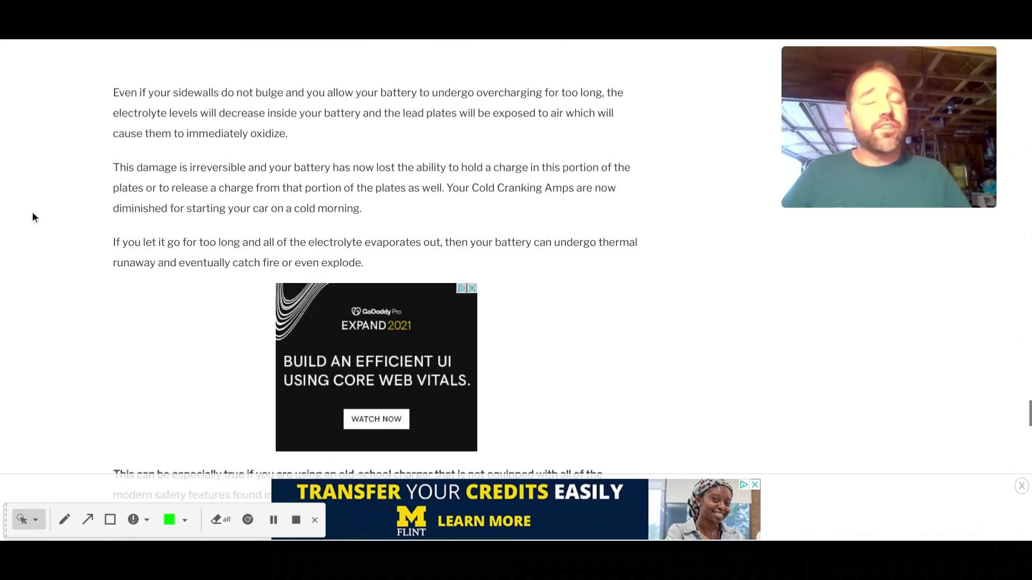
pyautogui.scroll(-2, 32, 212)
pyautogui.scroll(15, 32, 210)
pyautogui.scroll(4, 32, 216)
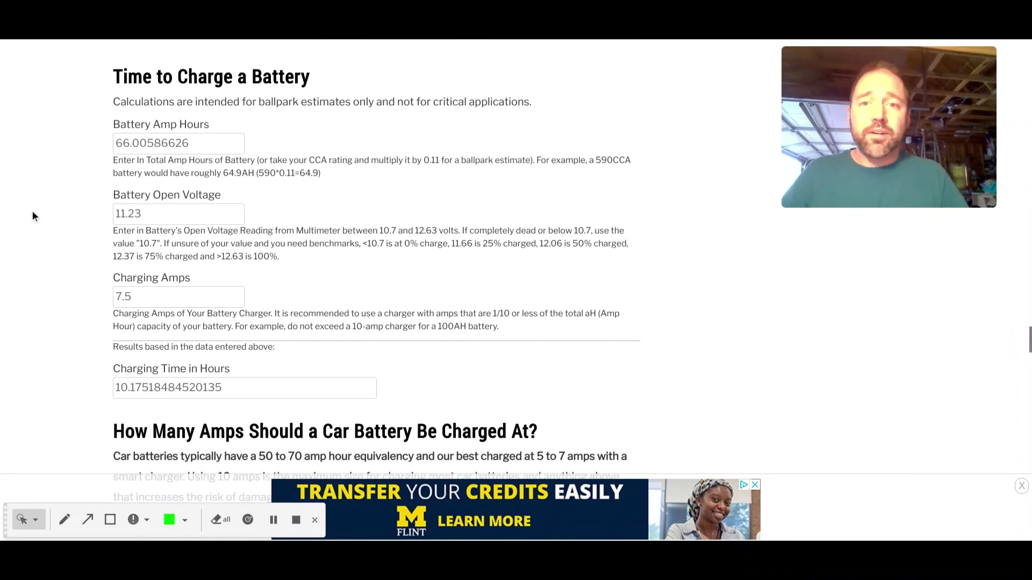